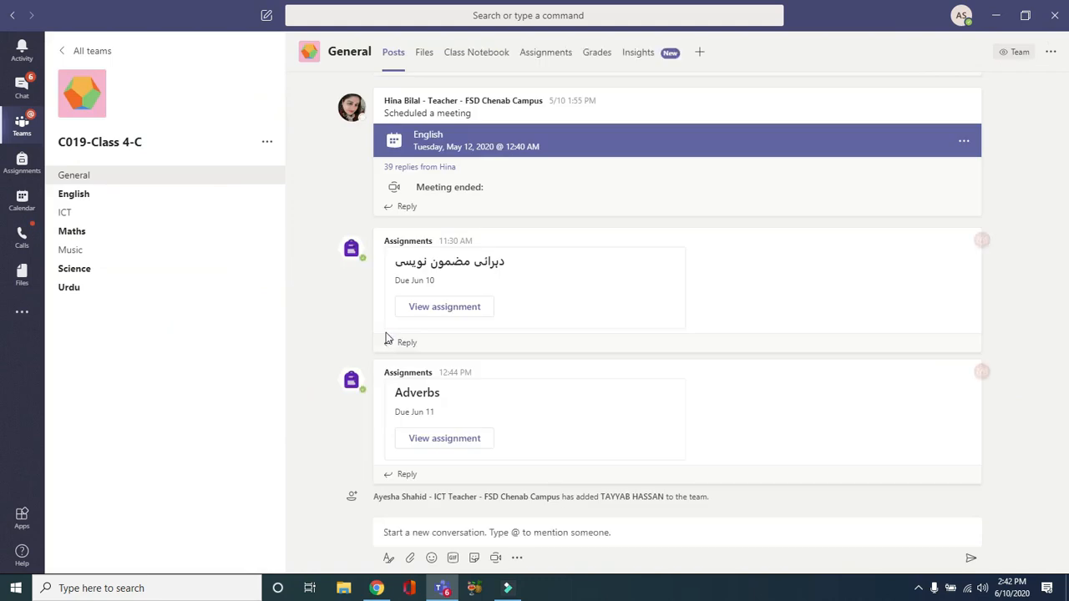
# - Start a new assignment in the General channel of the C019-Class 4-C team
pyautogui.click(547, 54)
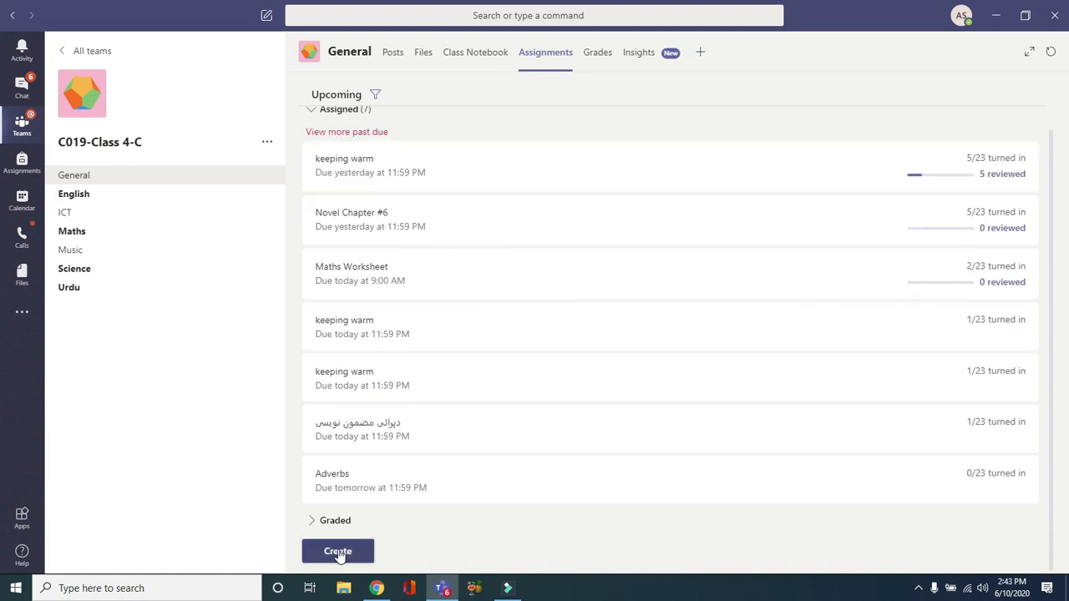
pyautogui.click(344, 553)
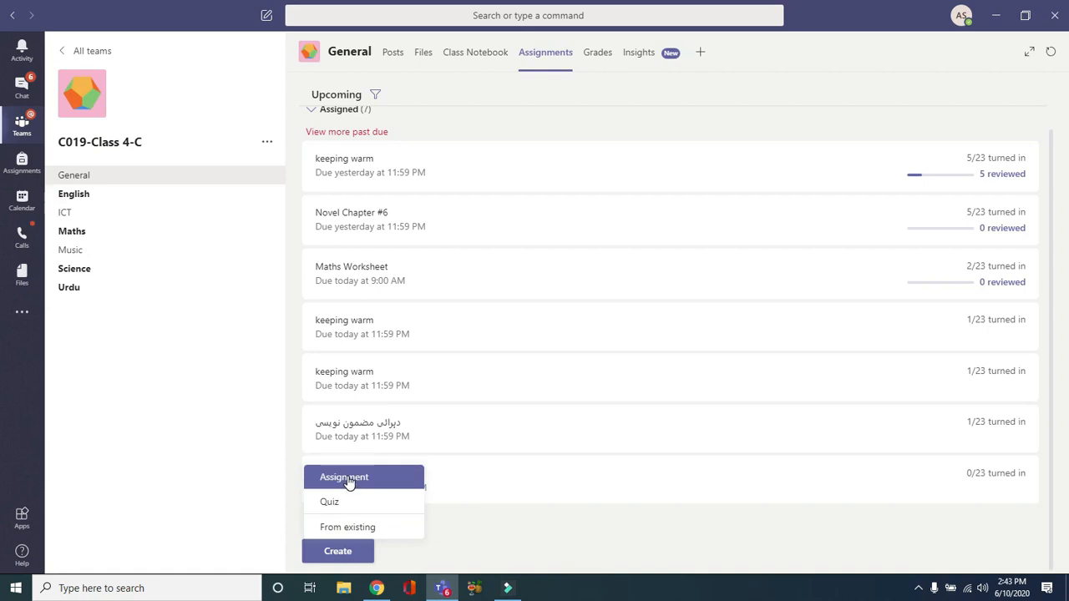
pyautogui.click(349, 481)
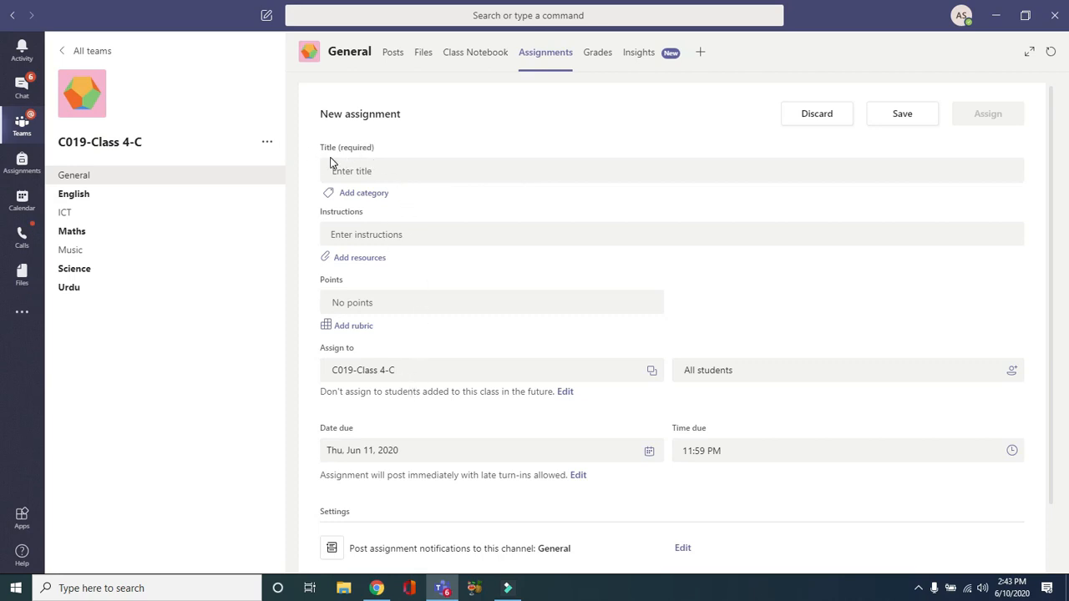
# - Title the assignment "Adverb" and enter the instructions "open pg No 13 of text work"
pyautogui.click(361, 173)
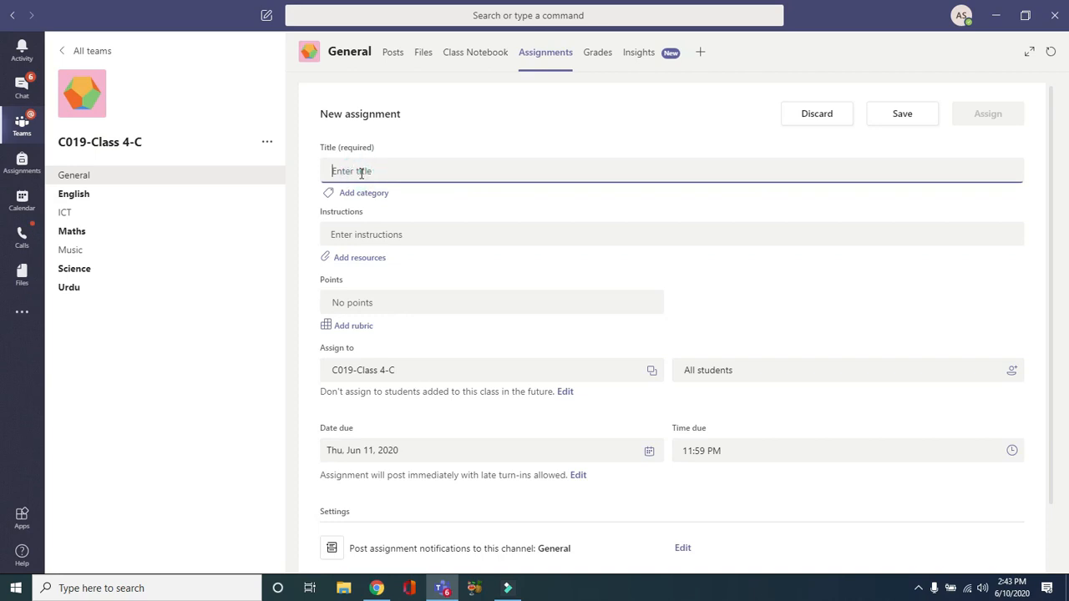
pyautogui.write('Adverb')
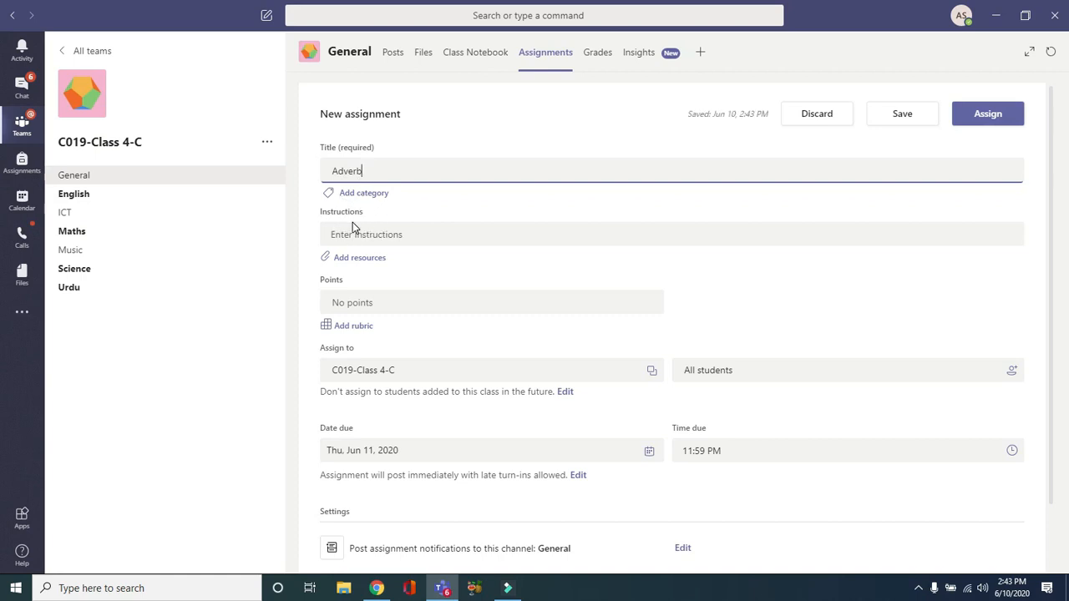
pyautogui.click(377, 243)
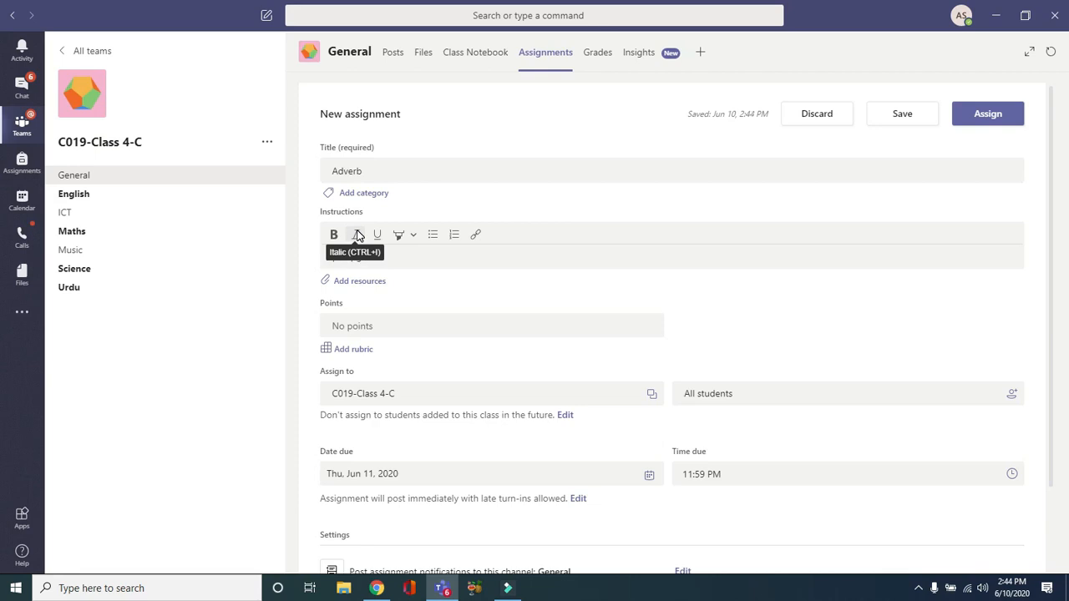
pyautogui.write('3 of text work')
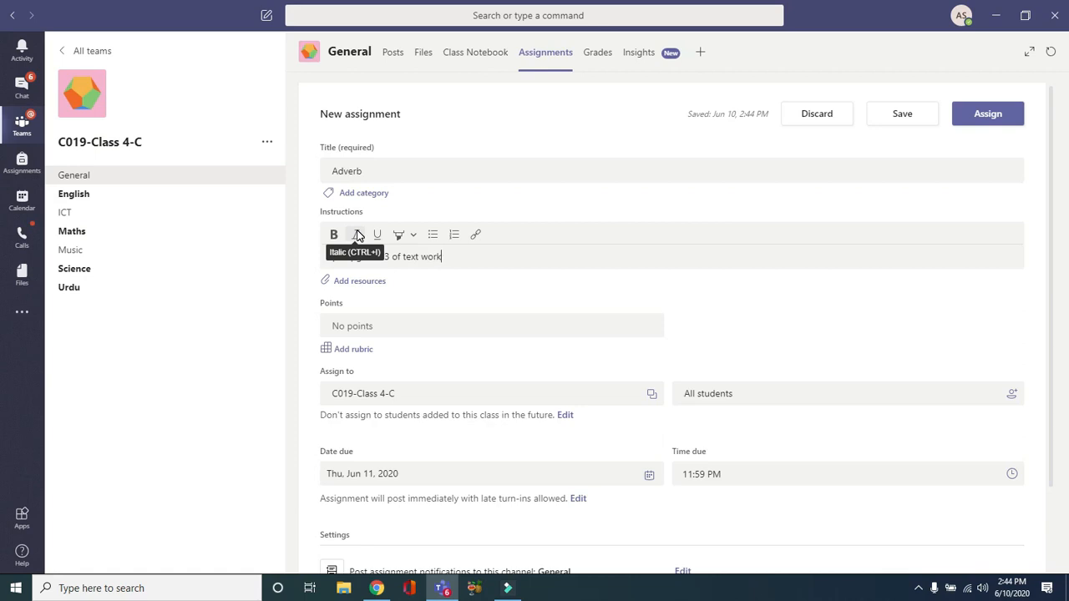
# - Upload api-ms-win-core-console-l1-2-0.dll from the device as a resource for the assignment
pyautogui.click(362, 287)
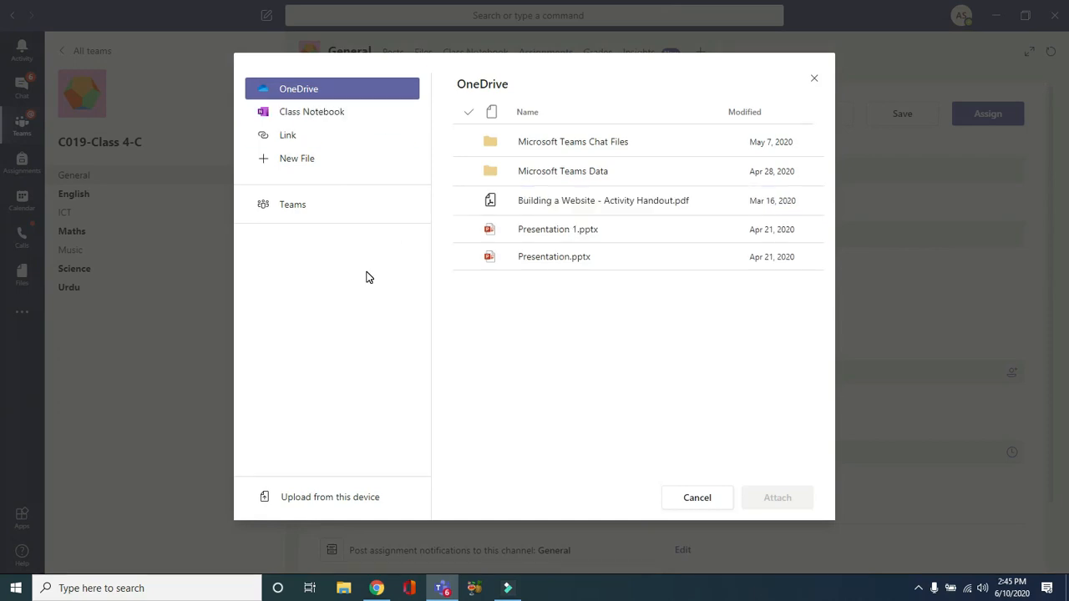
pyautogui.click(323, 501)
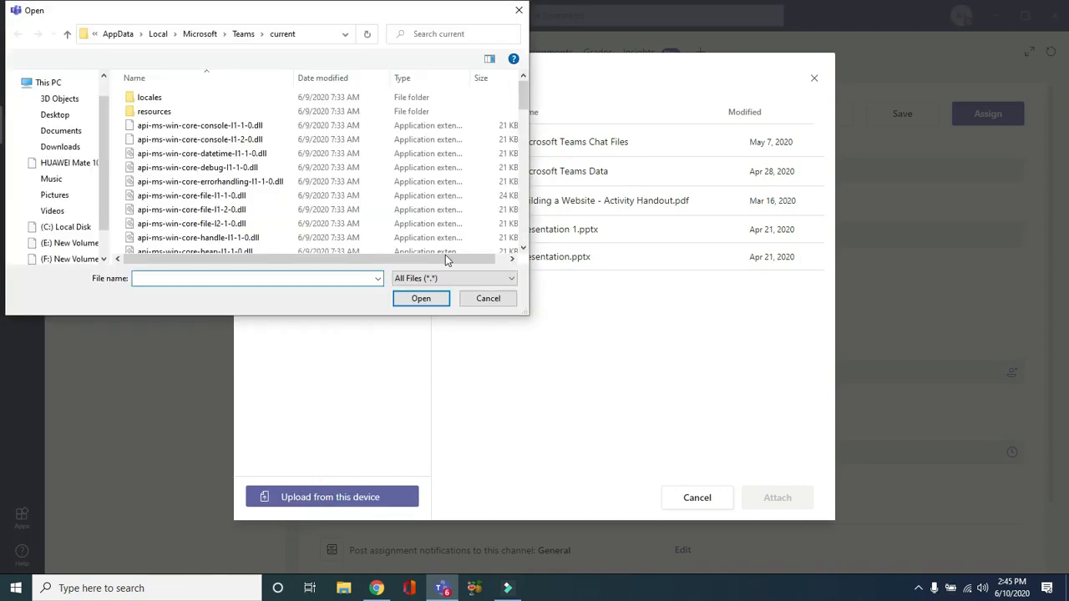
pyautogui.doubleClick(187, 142)
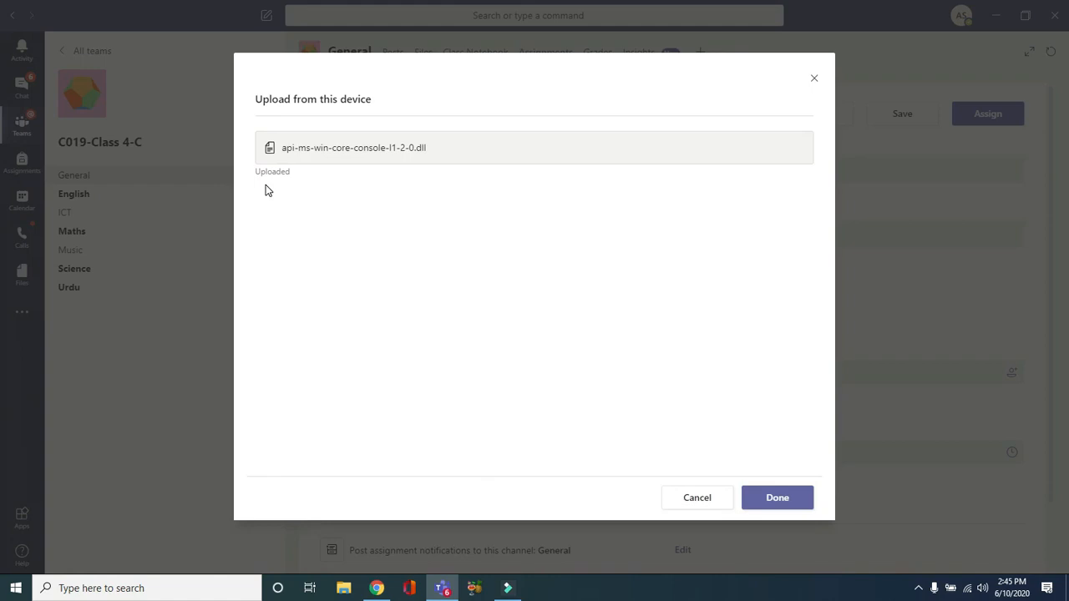
pyautogui.click(785, 501)
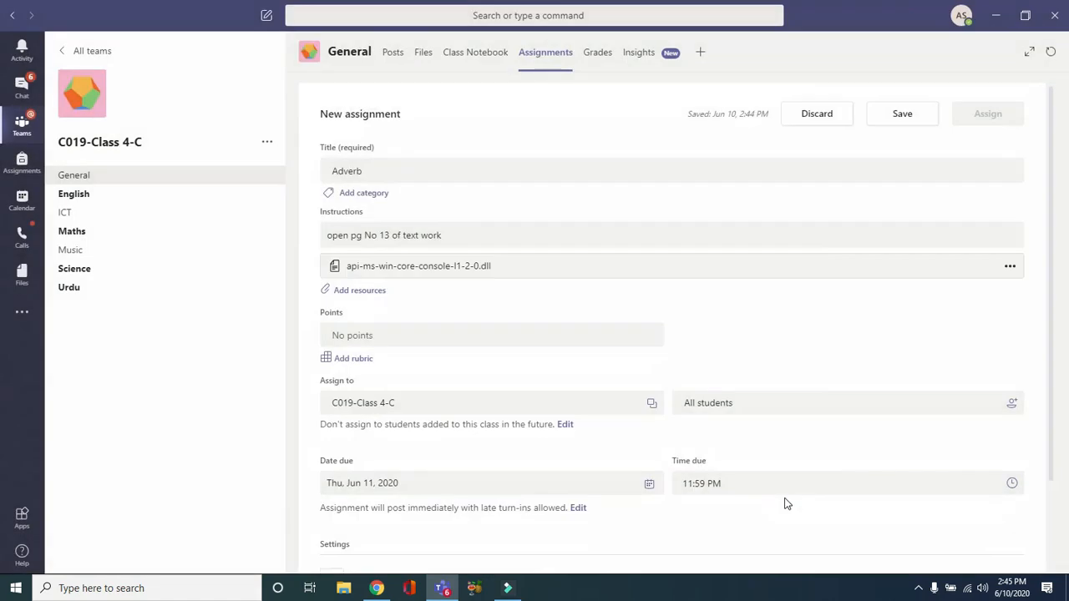
# - Set the assignment's points to 20
pyautogui.scroll(-1, 370, 358)
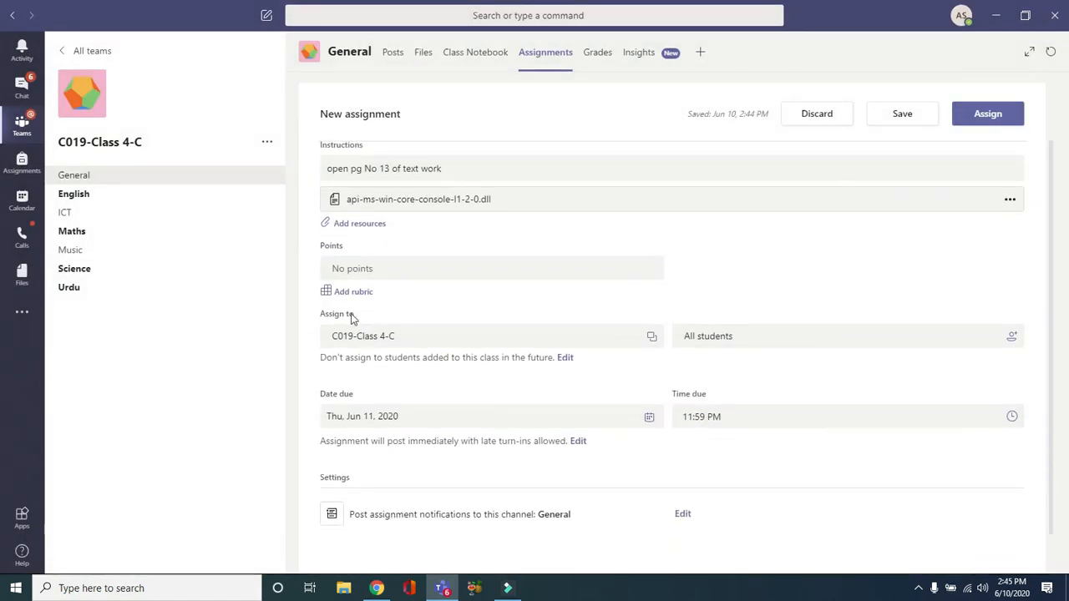
pyautogui.click(368, 268)
pyautogui.write('20')
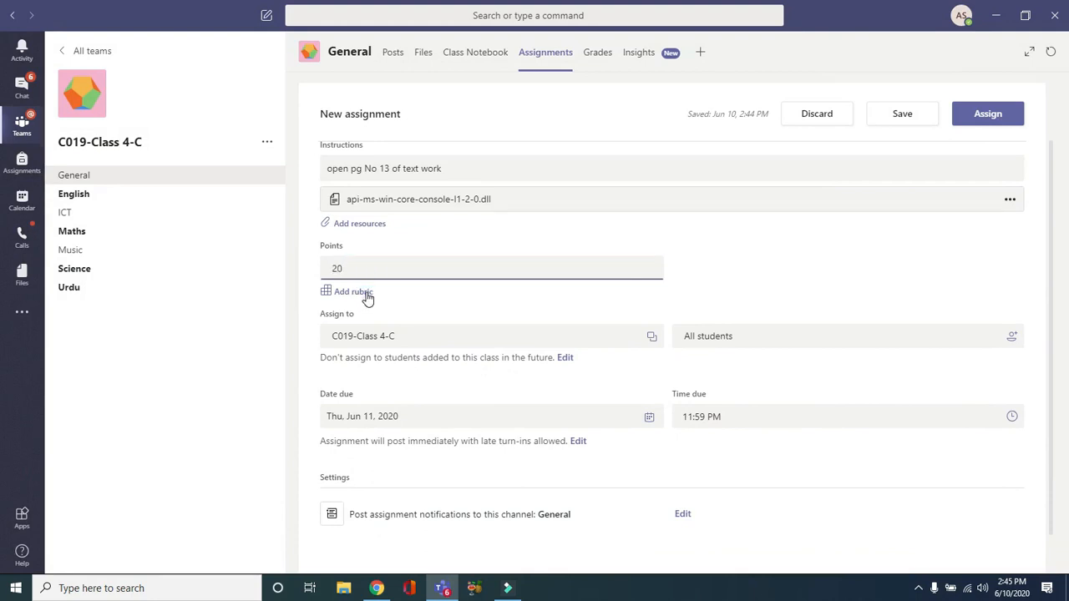
# - Add C019-Class 4-T as a second class that receives the assignment
pyautogui.click(432, 338)
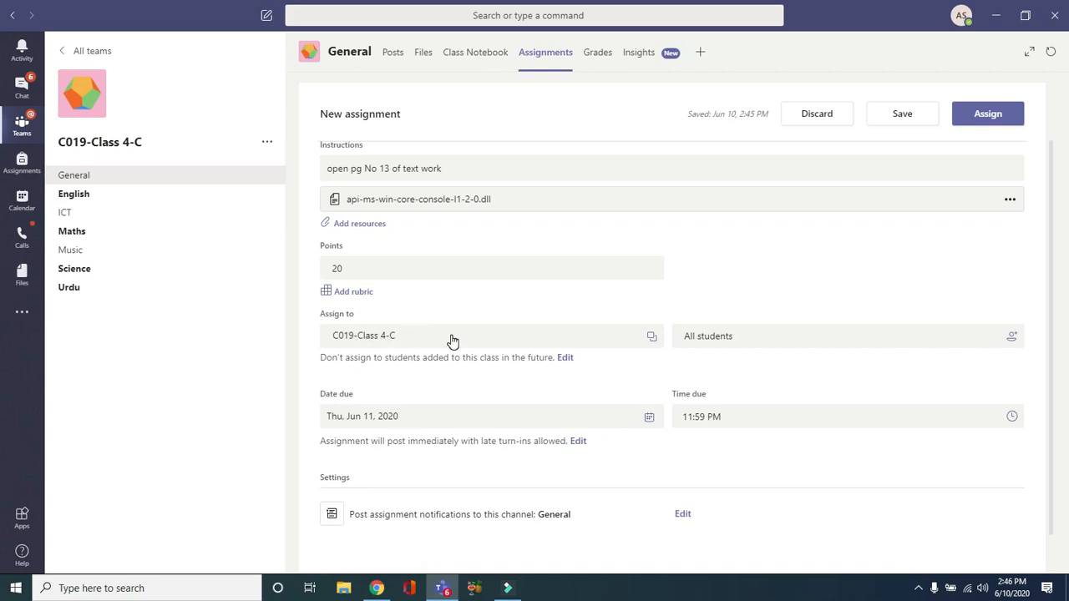
pyautogui.click(639, 341)
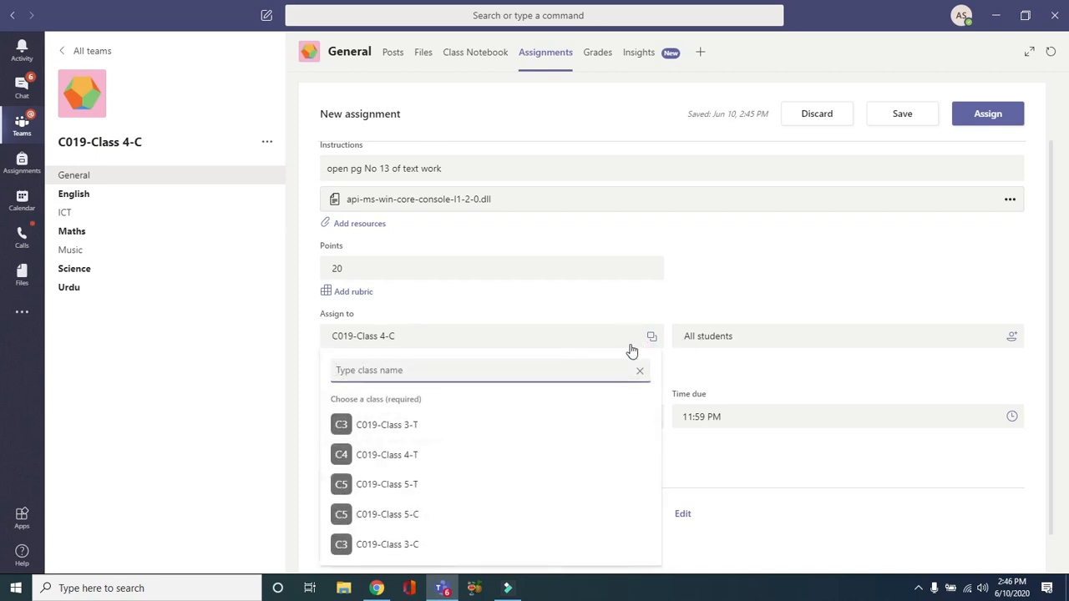
pyautogui.click(506, 458)
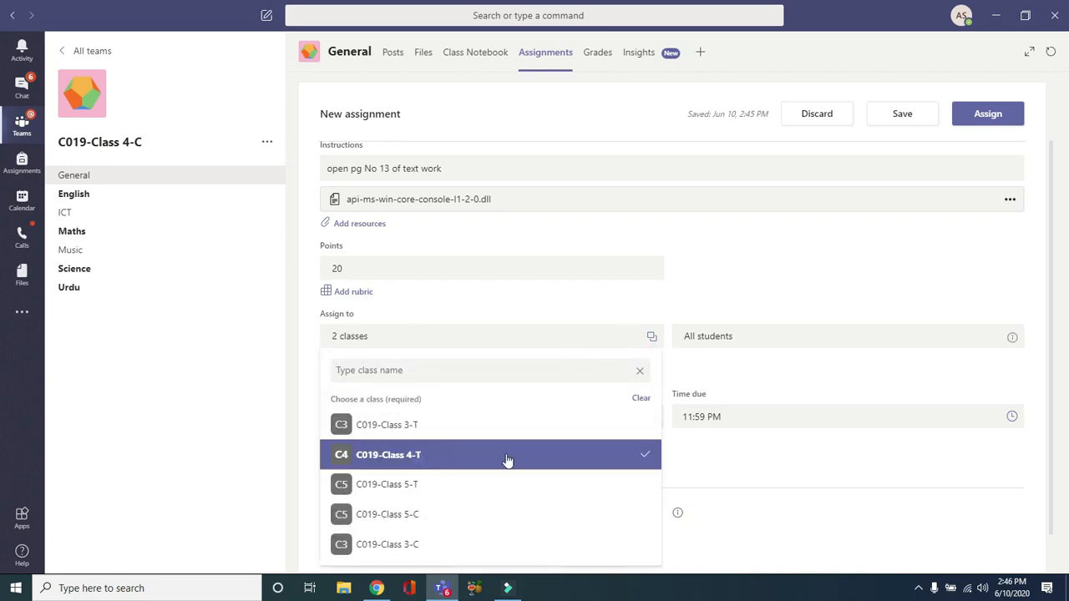
pyautogui.click(739, 383)
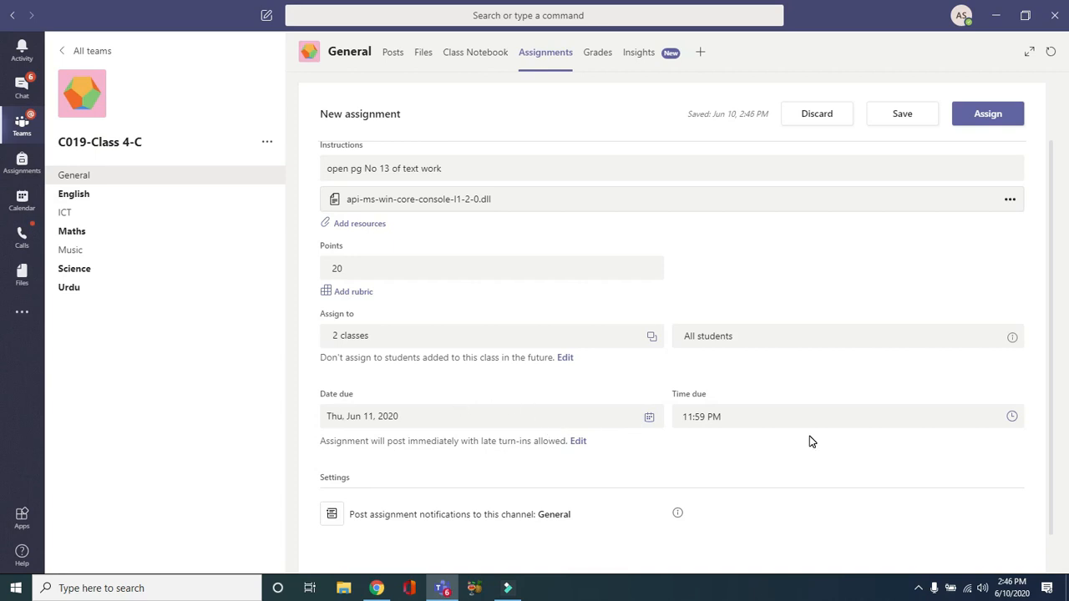
# - Schedule the assignment to post in the future, on Thu, Jun 11, 2020 at 9:00 AM
pyautogui.scroll(-1, 809, 441)
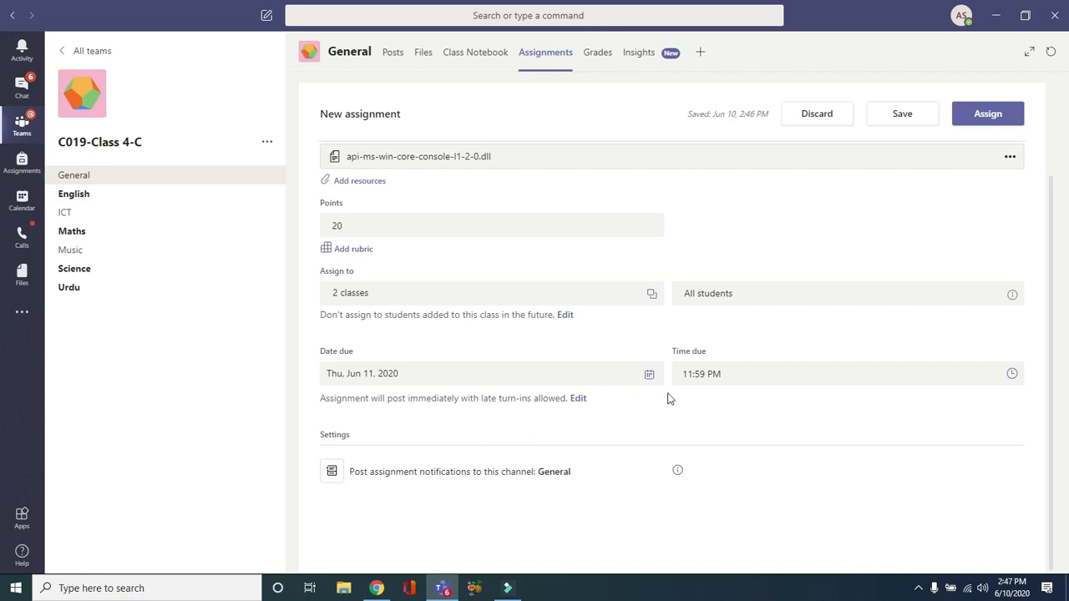
pyautogui.click(580, 399)
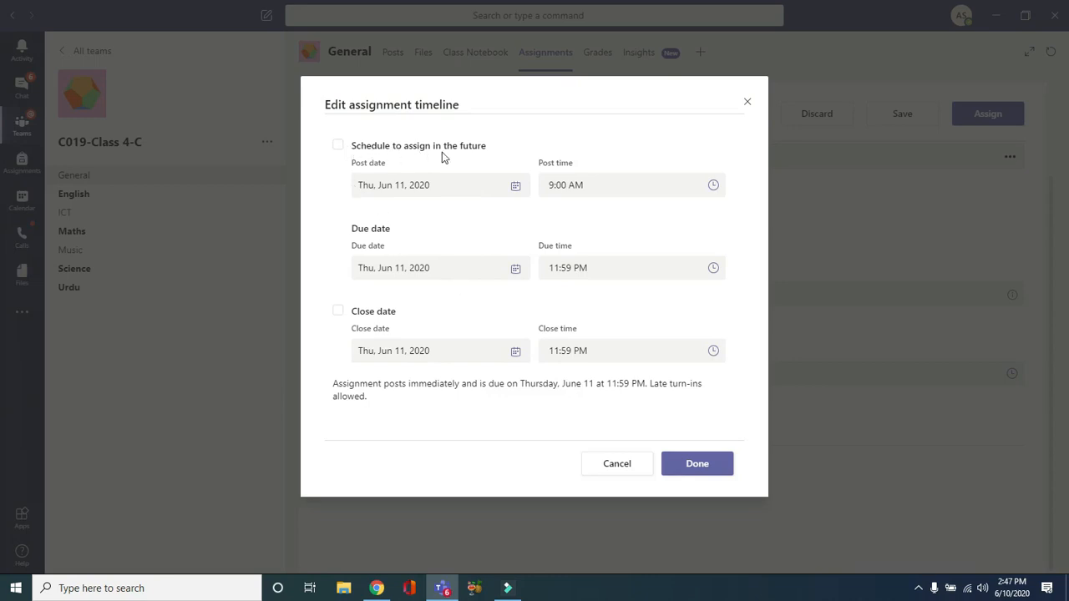
pyautogui.click(496, 187)
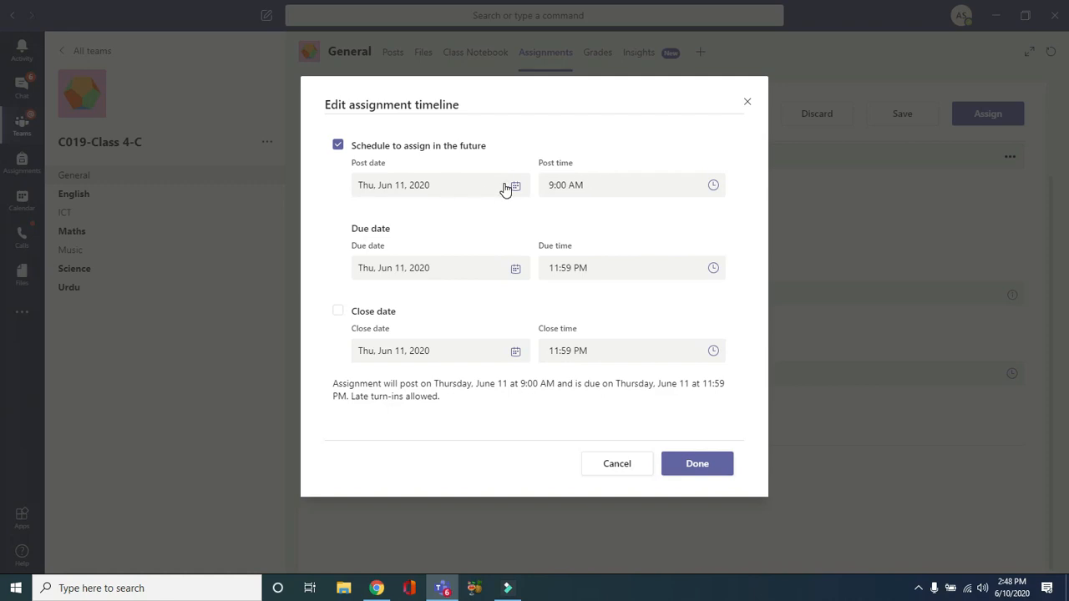
pyautogui.click(505, 189)
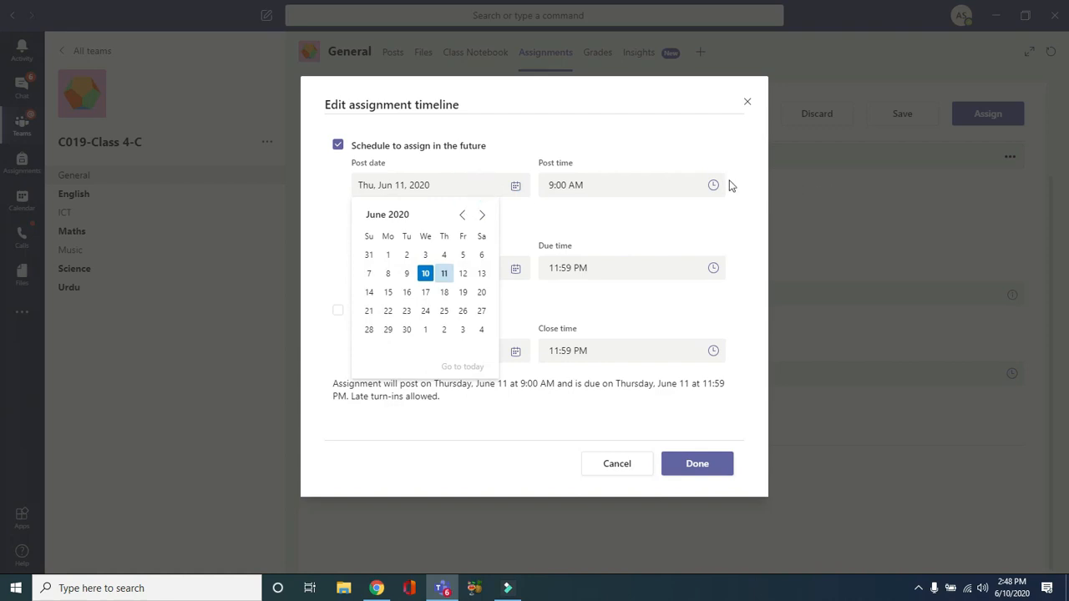
pyautogui.click(700, 187)
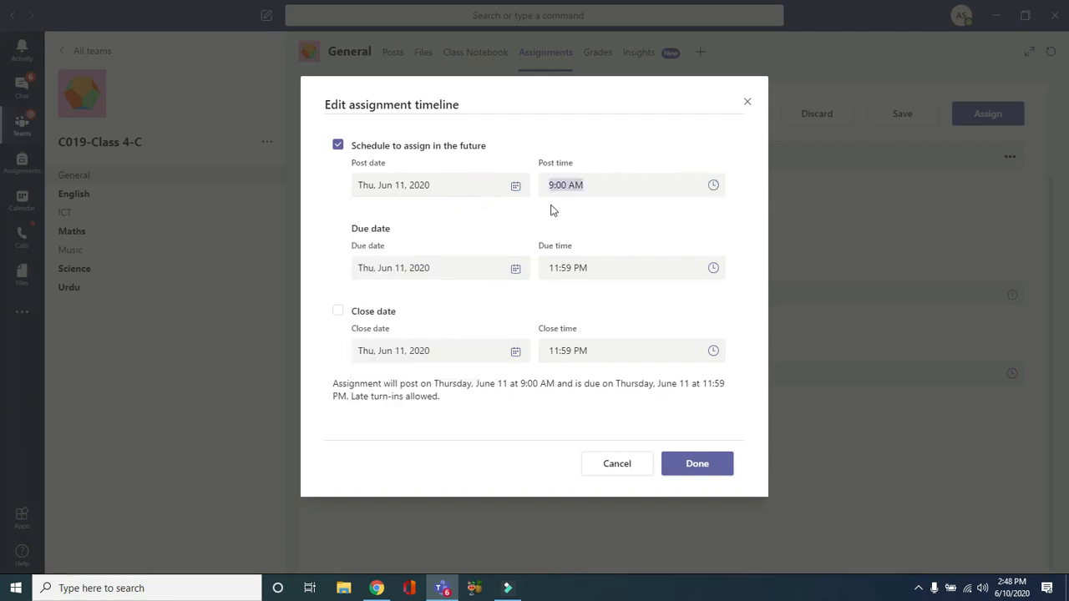
# - Set the due date to Fri, Jun 19, 2020, leave the close date disabled, and apply the timeline
pyautogui.click(499, 275)
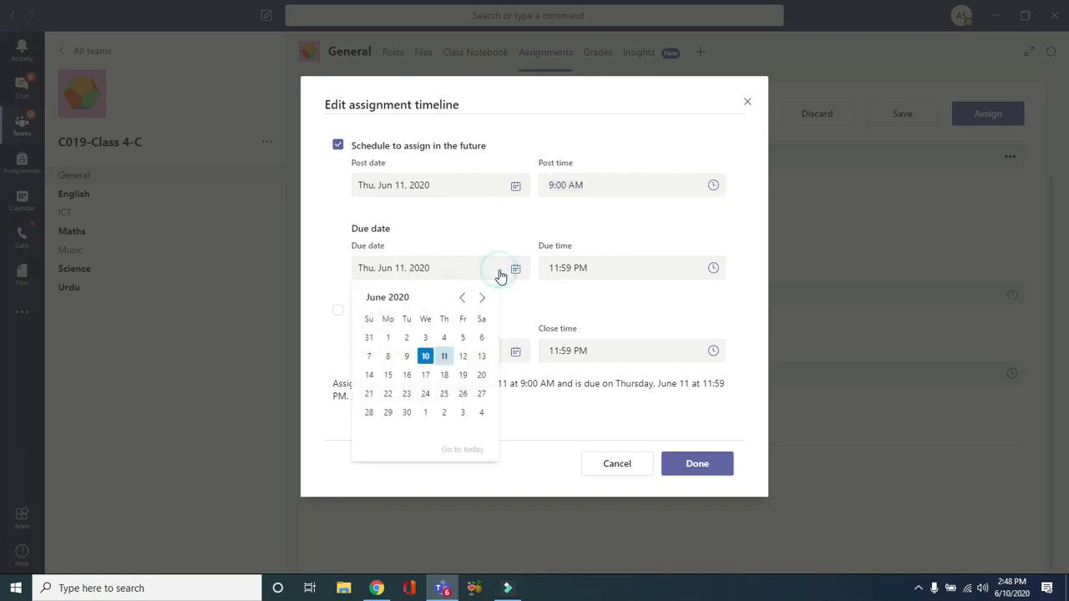
pyautogui.click(463, 375)
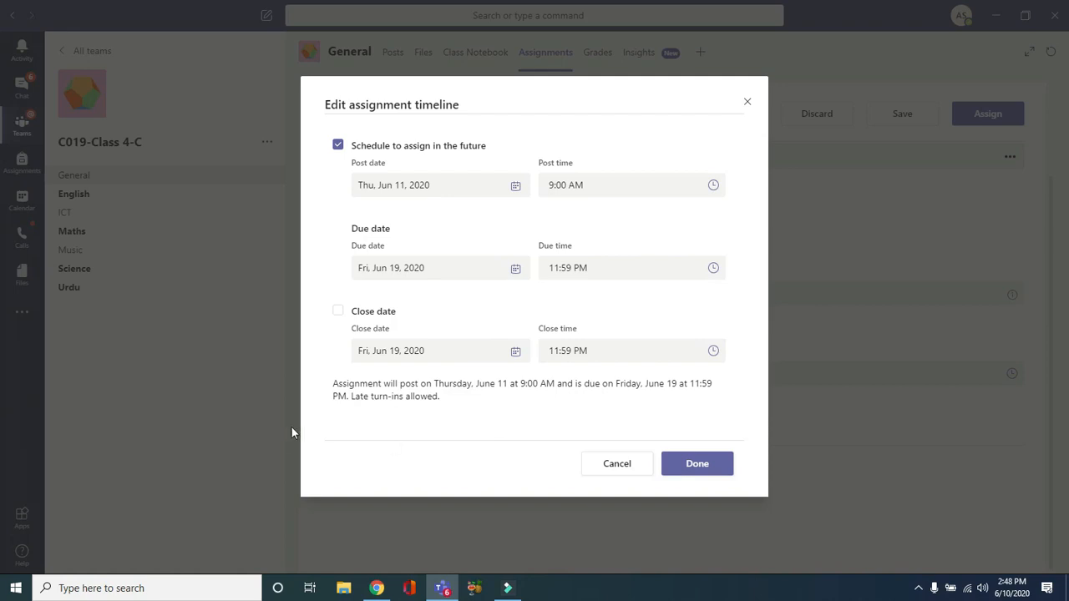
pyautogui.click(337, 311)
pyautogui.click(338, 312)
pyautogui.click(339, 315)
pyautogui.click(336, 311)
pyautogui.click(681, 466)
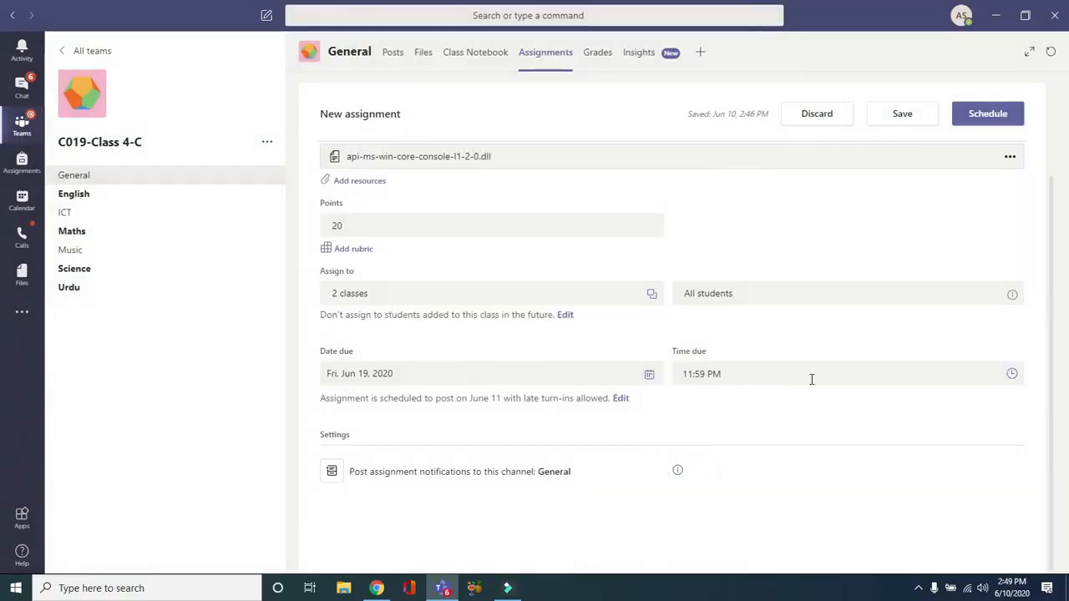